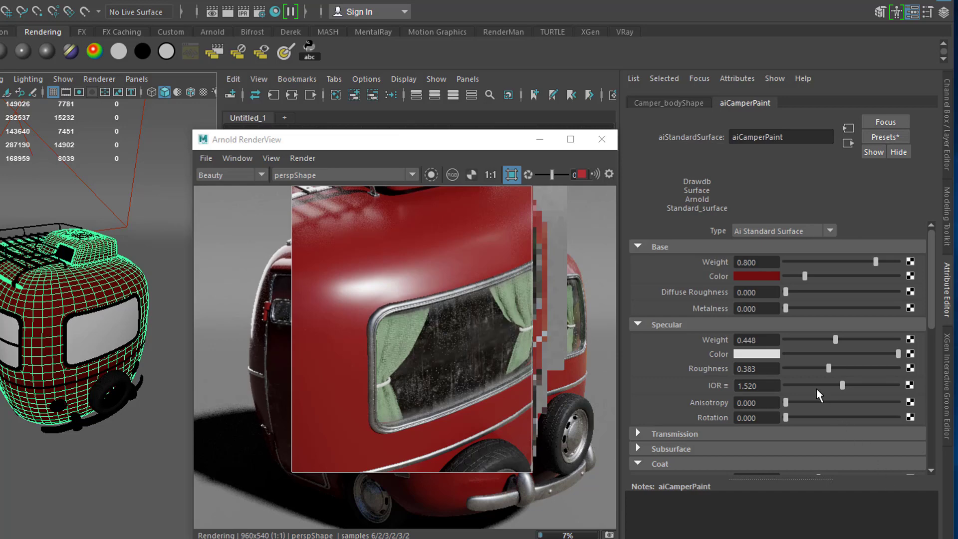
# Tune the grey metallic paint's Specular Roughness back and forth, settling around 0.405
pyautogui.moveTo(828, 367); pyautogui.dragTo(786, 367)
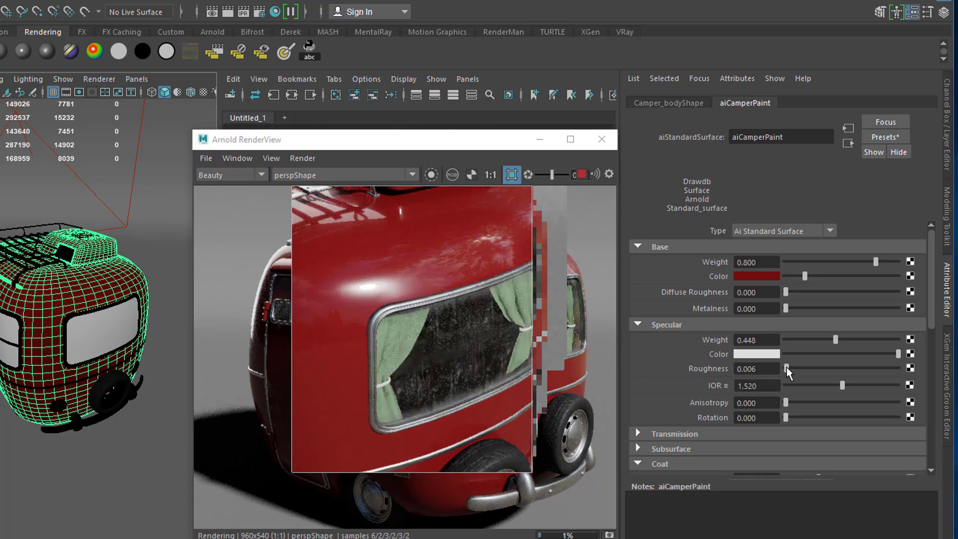
pyautogui.moveTo(786, 366); pyautogui.dragTo(825, 368)
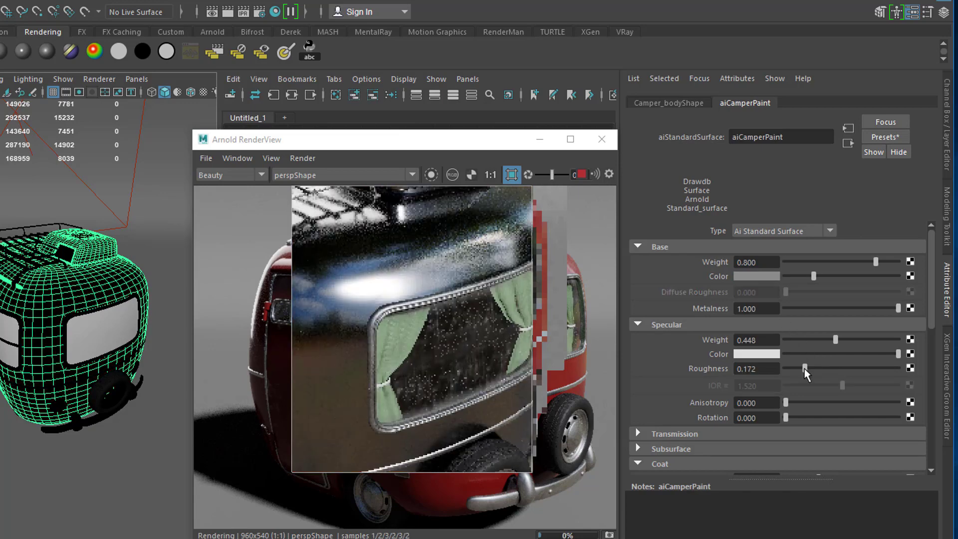
pyautogui.moveTo(827, 368)
pyautogui.mouseDown()
pyautogui.moveTo(813, 368)
pyautogui.moveTo(841, 370)
pyautogui.mouseUp()
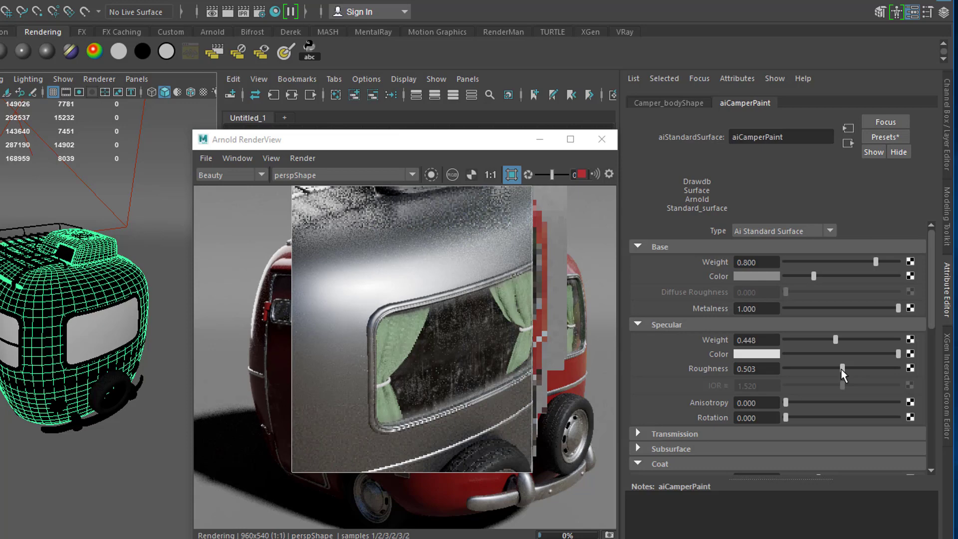
pyautogui.moveTo(840, 369); pyautogui.dragTo(829, 369)
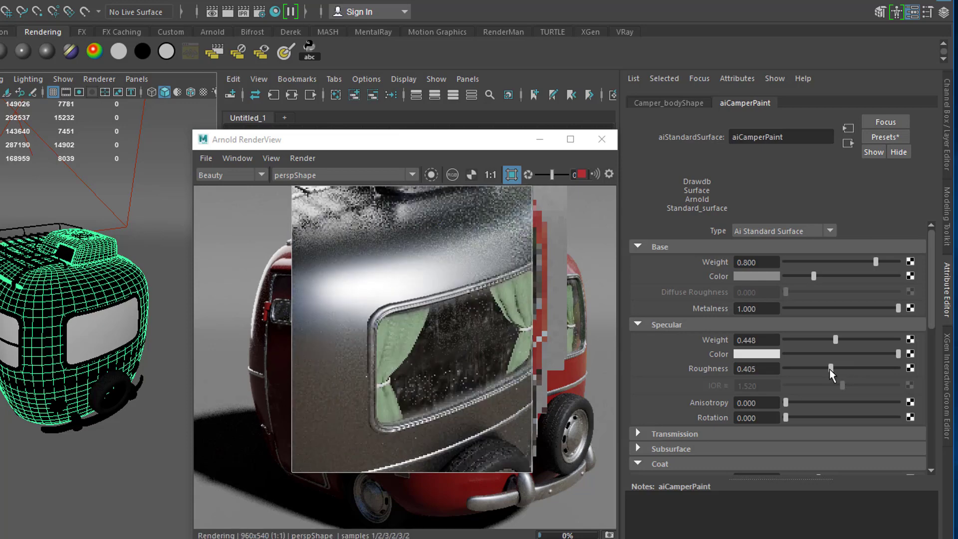
pyautogui.moveTo(829, 370); pyautogui.dragTo(814, 364)
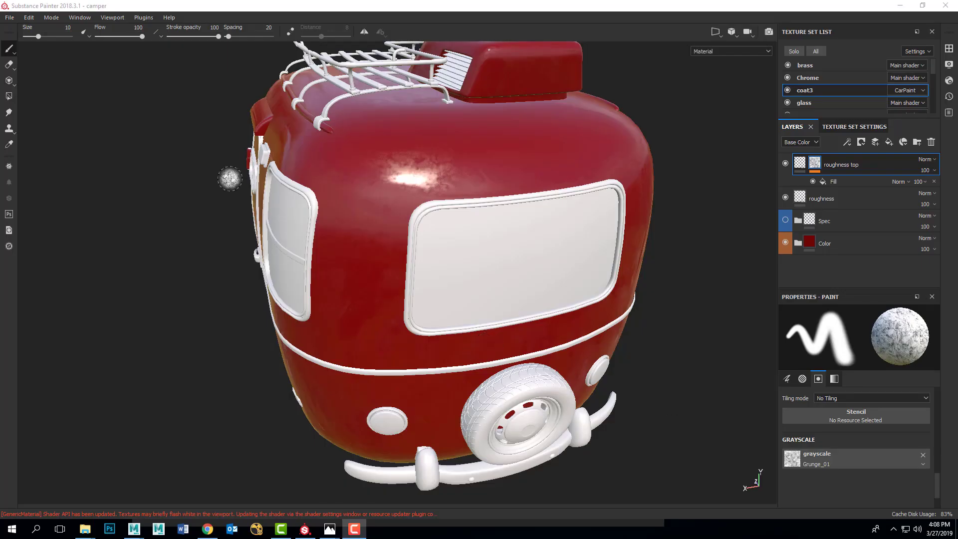
# Open Export Textures from the File menu and expand the coat3 texture set's export files
pyautogui.click(10, 17)
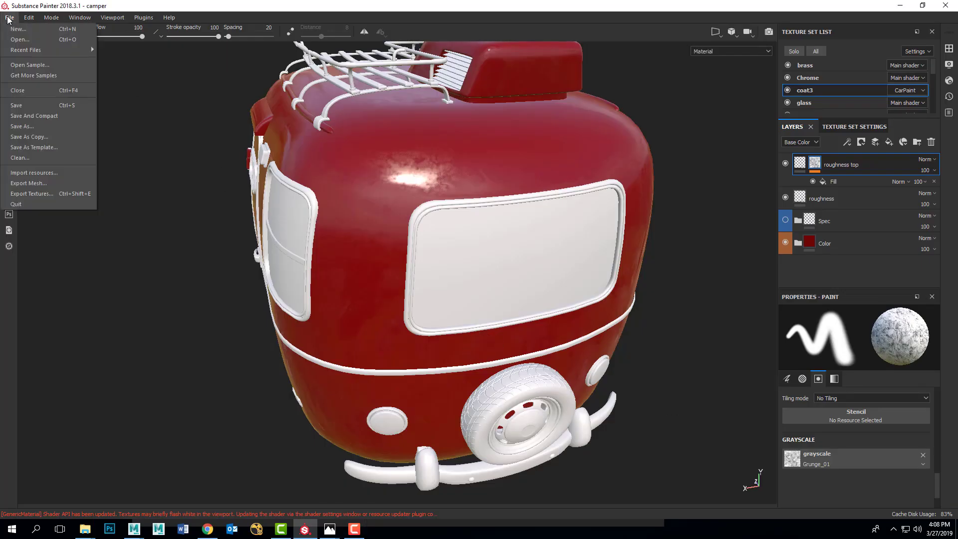
pyautogui.click(37, 194)
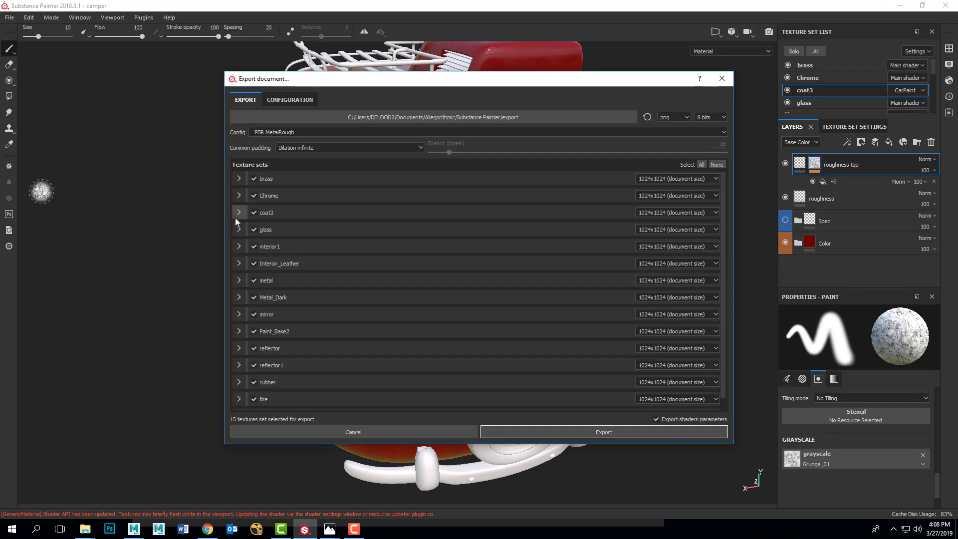
pyautogui.click(239, 212)
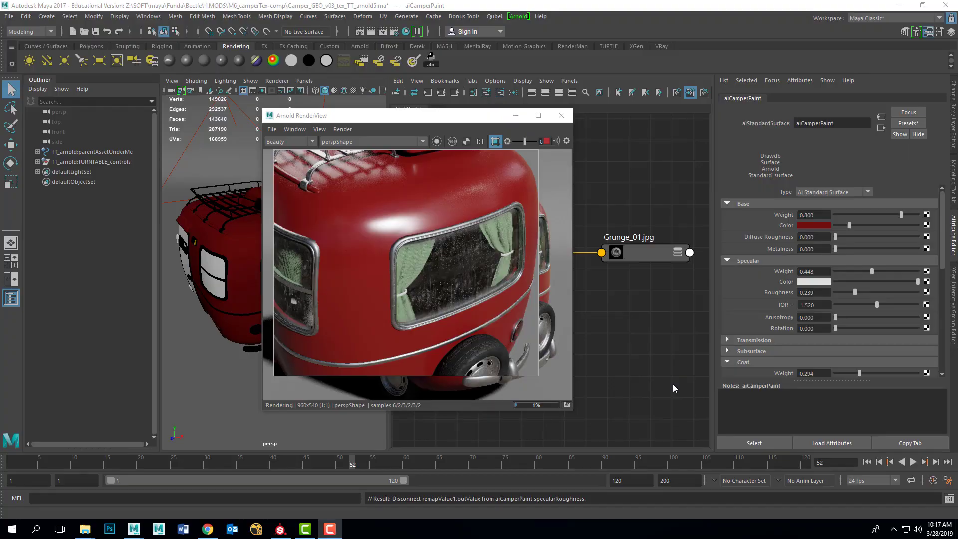
# Connect Grunge_01.jpg to aiCamperPaint's Specular Roughness and inspect the file node's settings
pyautogui.moveTo(642, 249); pyautogui.dragTo(747, 292, button='middle')
pyautogui.click(489, 262)
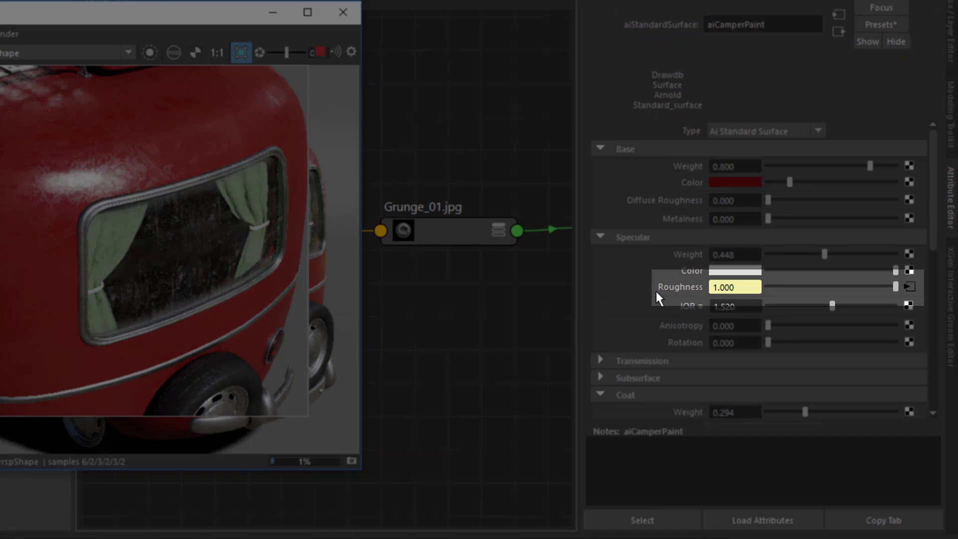
pyautogui.click(441, 232)
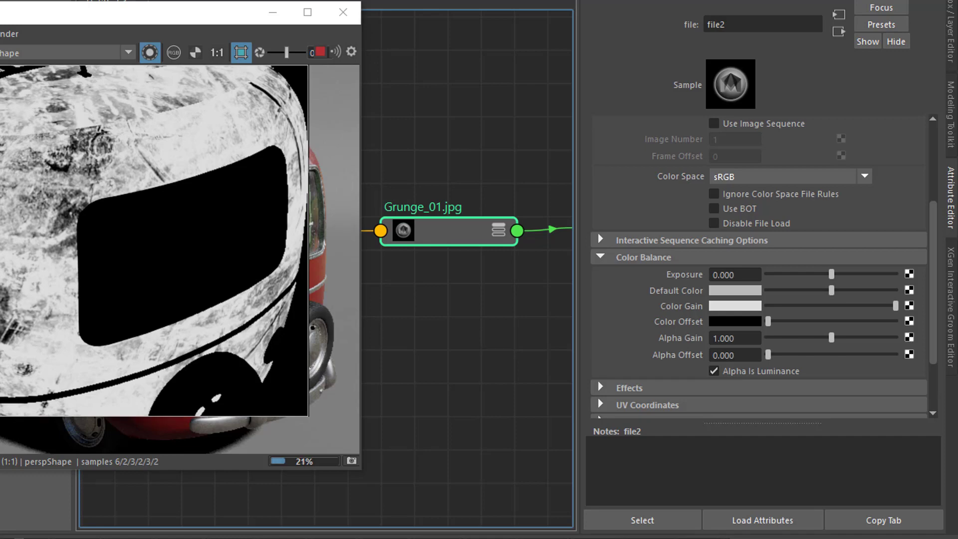
pyautogui.scroll(-3, 519, 339)
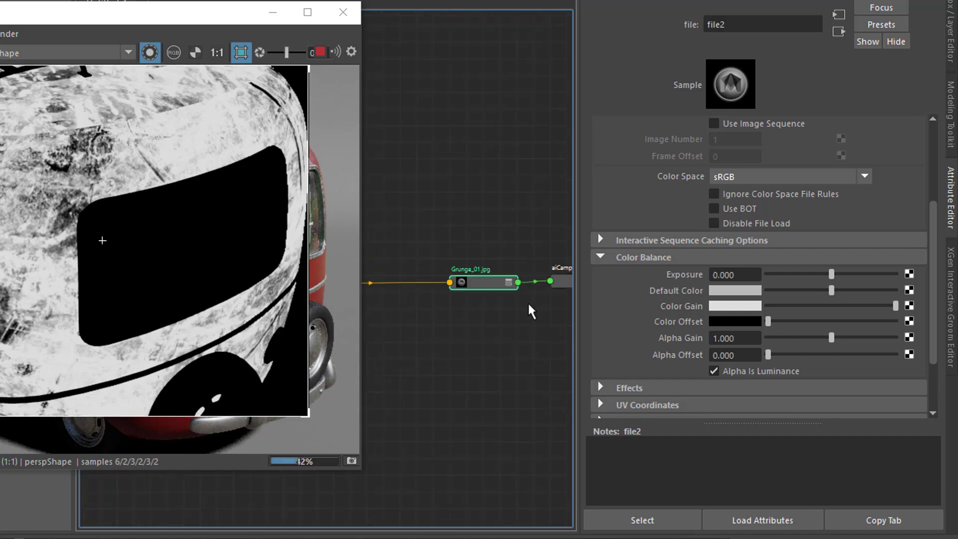
# Set remapValue1's output range to 0.549–0.063 and move the Grunge_01.jpg node right in the graph
pyautogui.click(562, 283)
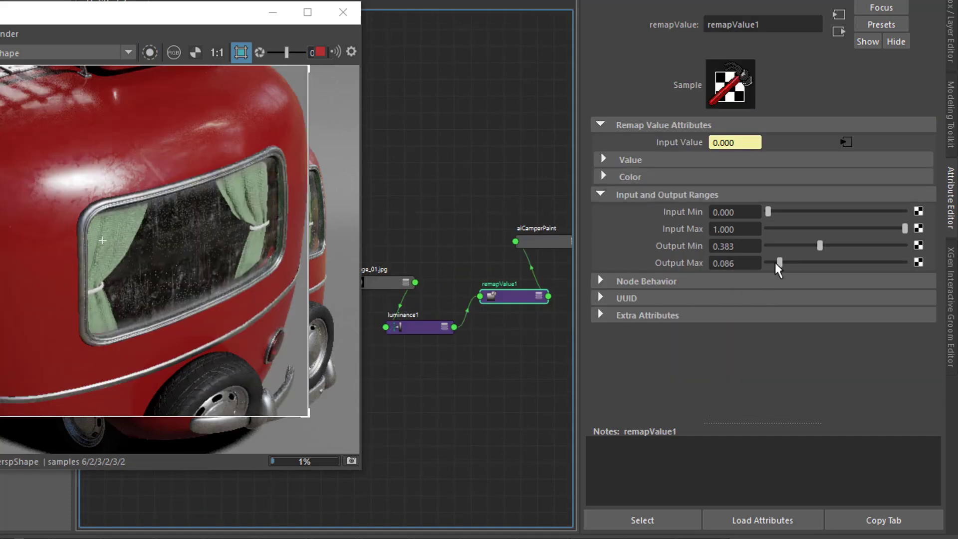
pyautogui.moveTo(781, 261)
pyautogui.mouseDown()
pyautogui.moveTo(796, 260)
pyautogui.moveTo(776, 263)
pyautogui.mouseUp()
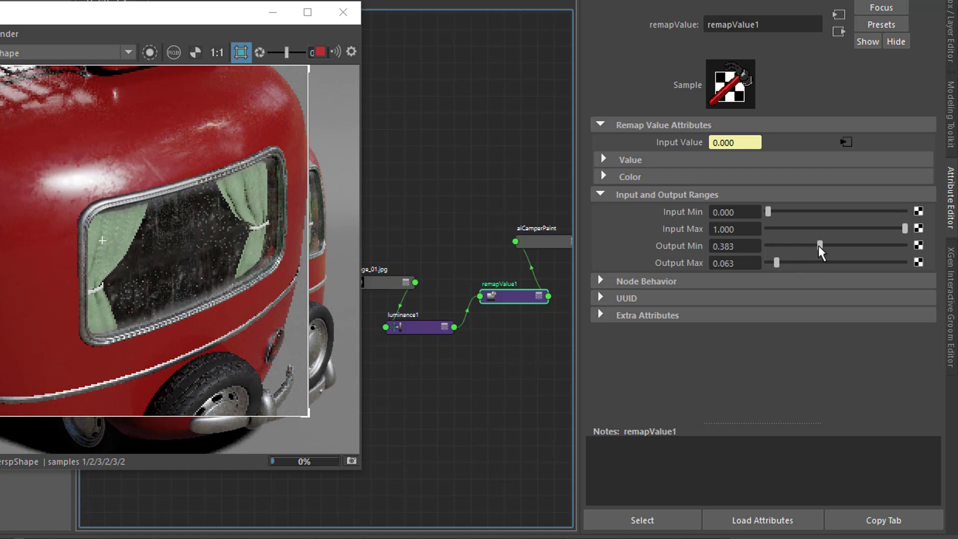
pyautogui.moveTo(818, 246); pyautogui.dragTo(840, 243)
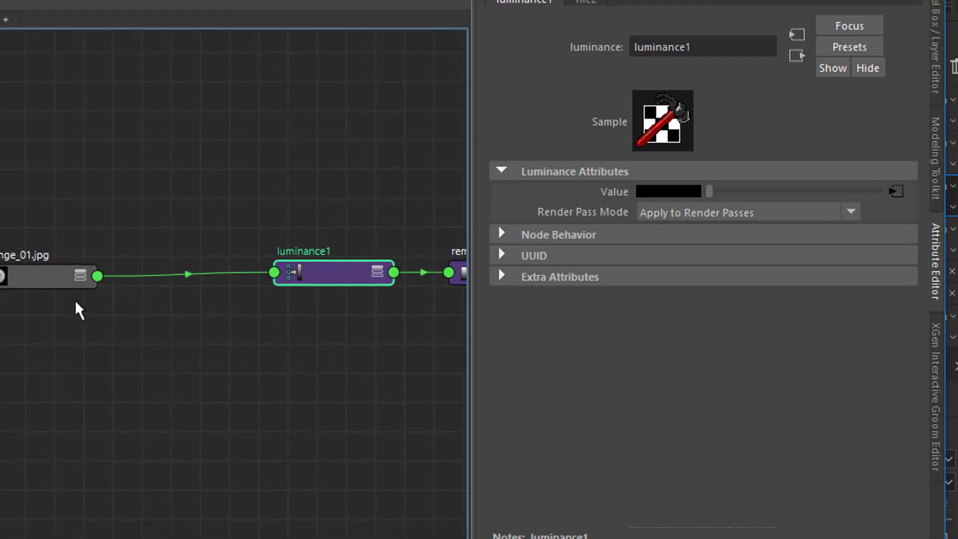
pyautogui.moveTo(60, 280); pyautogui.dragTo(166, 291)
# Readjust remapValue1's Output Min and Max for a 0.383–0.063 roughness range, checking aiCamperPaint
pyautogui.moveTo(378, 377); pyautogui.dragTo(231, 379, button='middle')
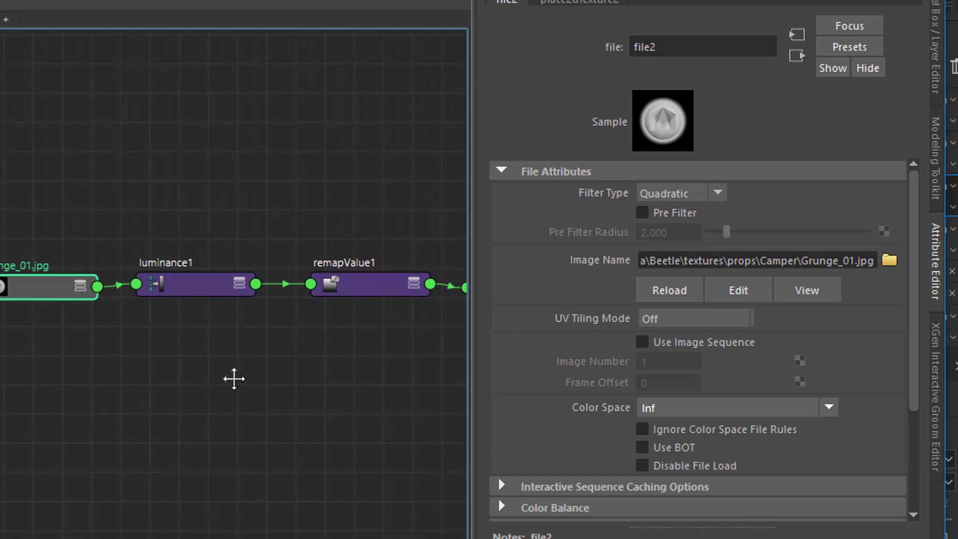
pyautogui.click(355, 292)
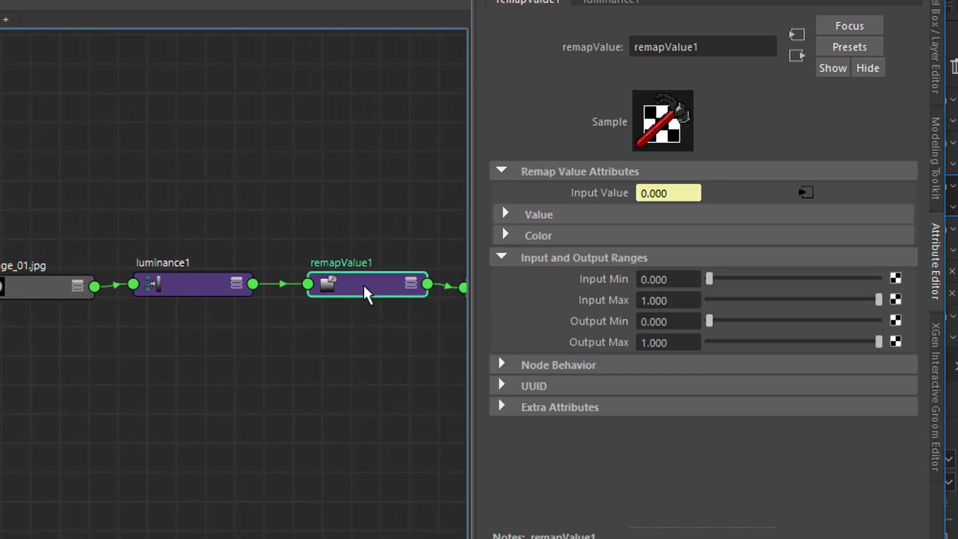
pyautogui.moveTo(710, 321); pyautogui.dragTo(732, 319)
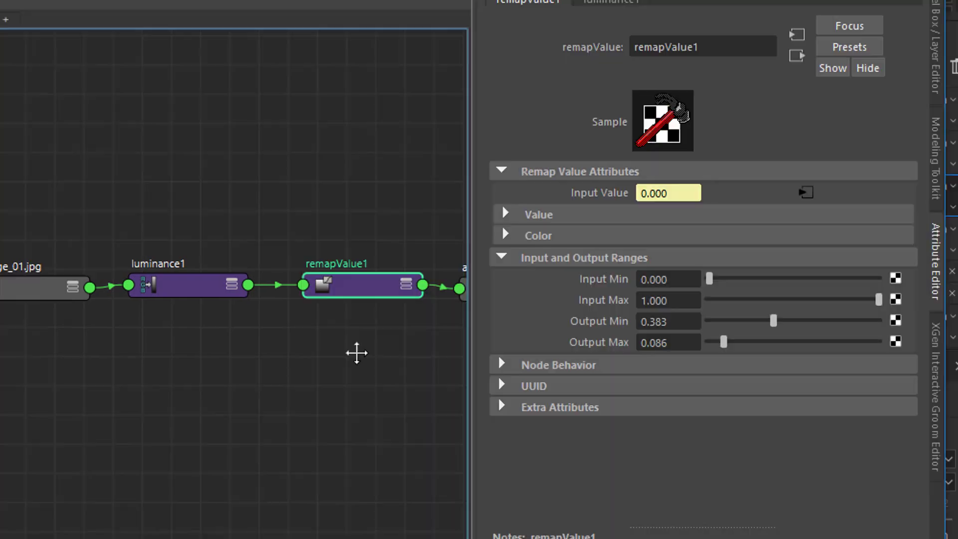
pyautogui.moveTo(355, 353); pyautogui.dragTo(257, 372, button='middle')
pyautogui.click(365, 313)
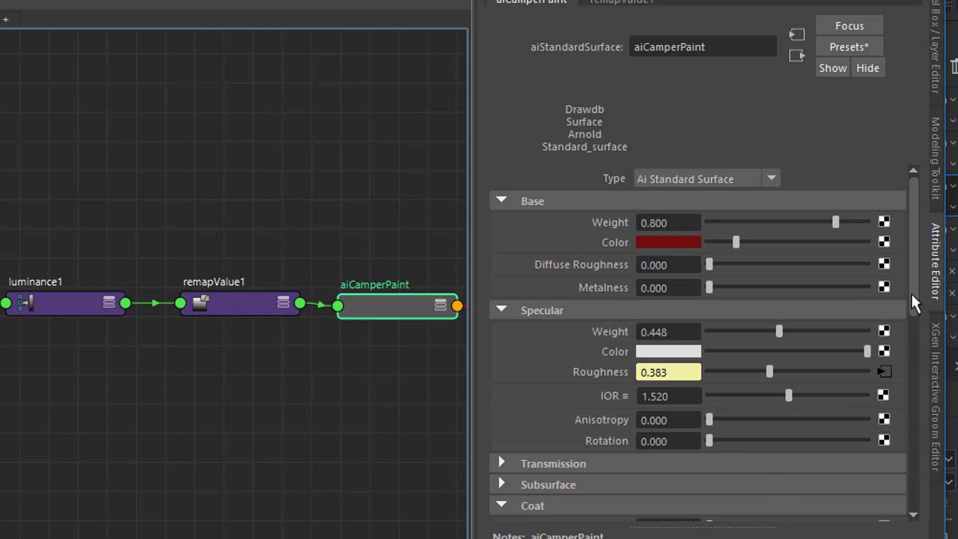
pyautogui.moveTo(913, 300); pyautogui.dragTo(817, 368)
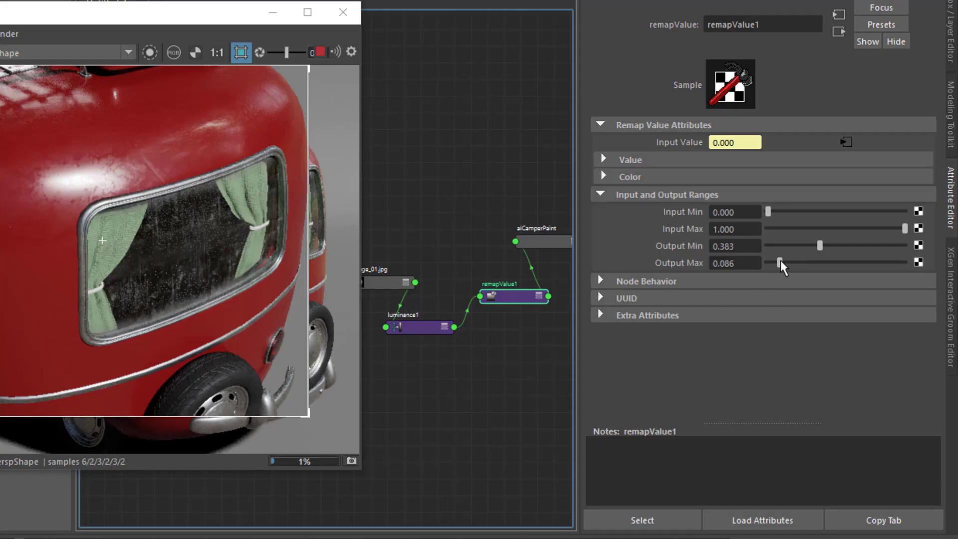
pyautogui.moveTo(780, 260)
pyautogui.mouseDown()
pyautogui.moveTo(795, 258)
pyautogui.moveTo(777, 263)
pyautogui.mouseUp()
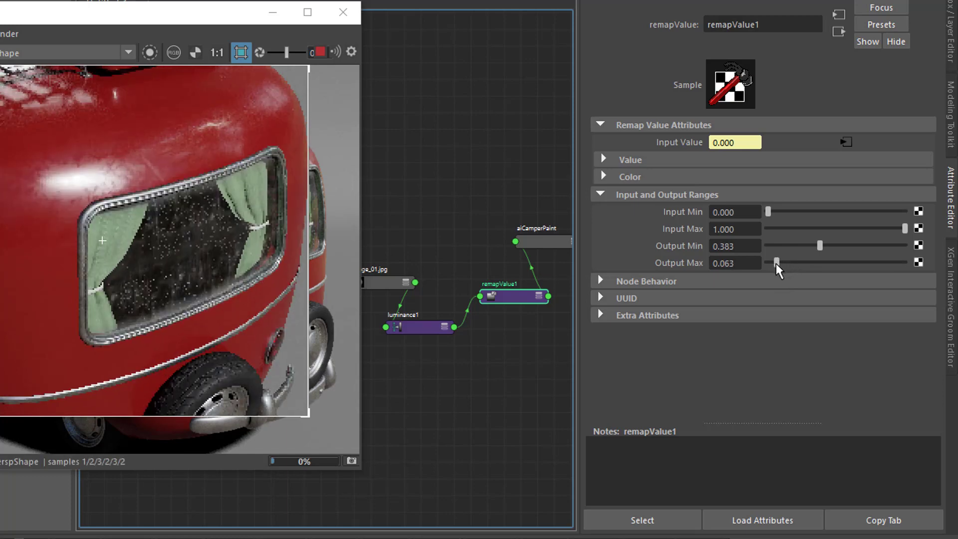
pyautogui.moveTo(820, 245); pyautogui.dragTo(776, 242)
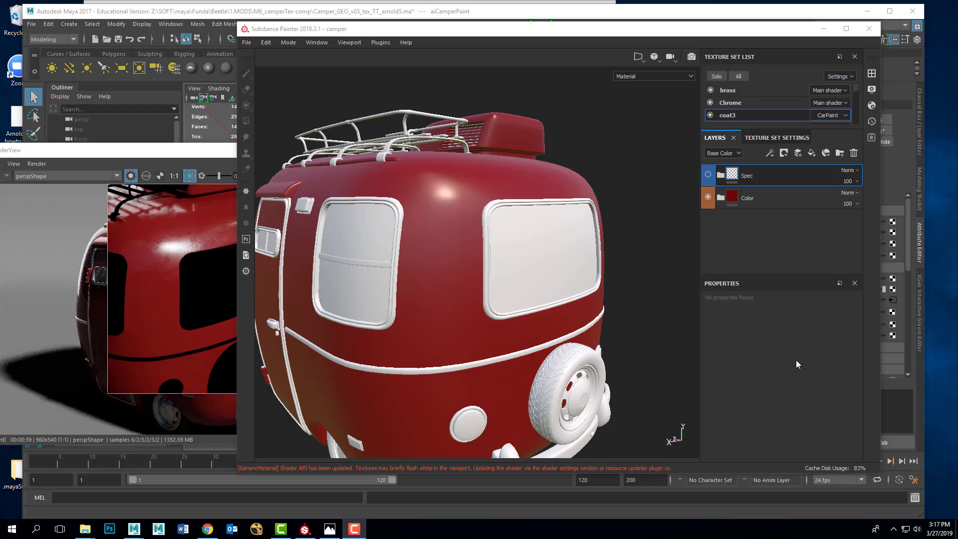
# Add a fill layer with color, height, metal and normal disabled, and name it 'roughness'
pyautogui.click(811, 154)
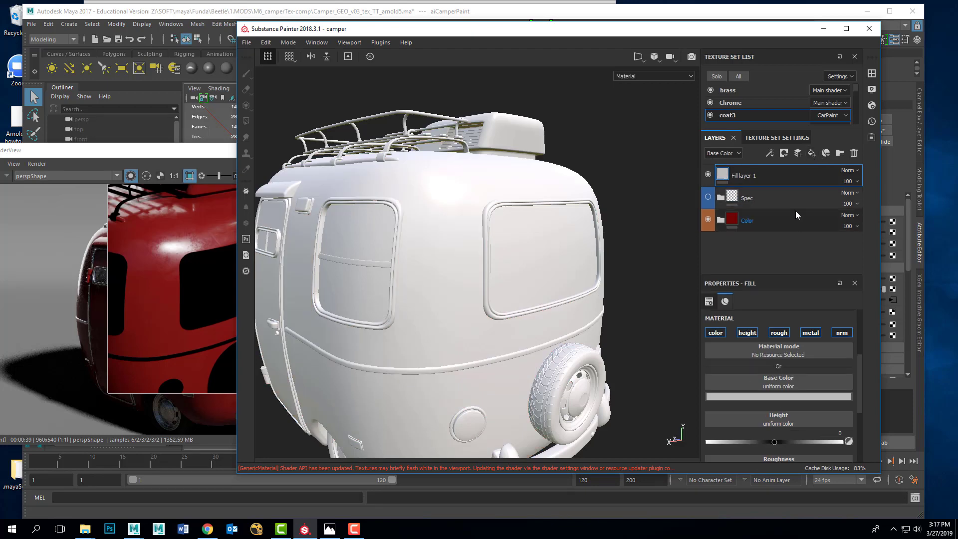
pyautogui.click(747, 332)
pyautogui.click(715, 333)
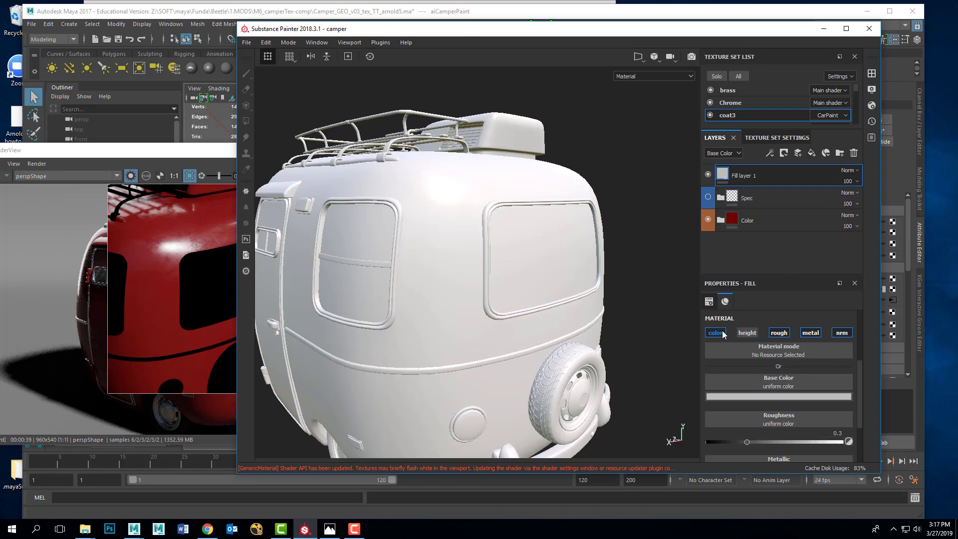
pyautogui.click(810, 333)
pyautogui.click(842, 332)
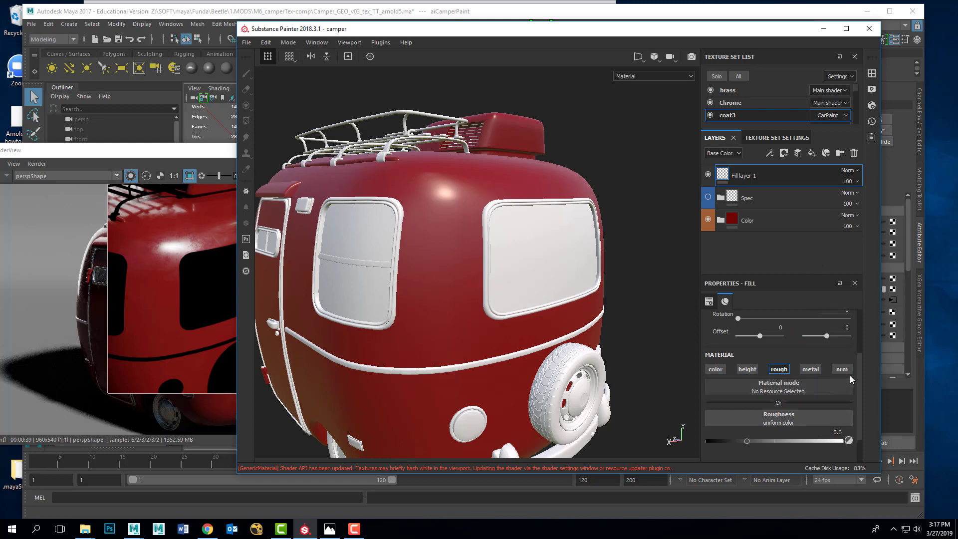
pyautogui.scroll(-1, 858, 374)
pyautogui.moveTo(747, 406); pyautogui.dragTo(743, 404)
pyautogui.doubleClick(742, 176)
pyautogui.write('roughness')
pyautogui.press('Return')
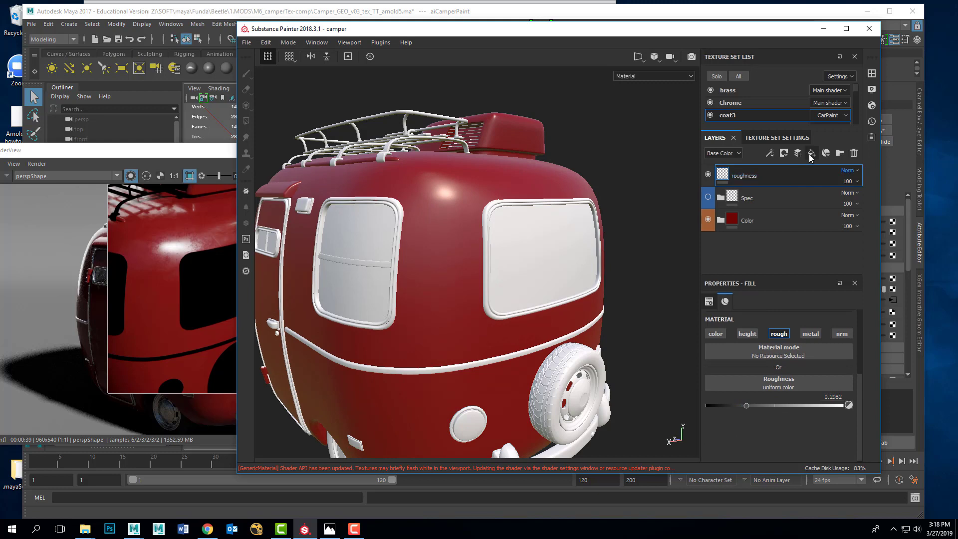
# Add a second roughness-only fill layer and lower its Roughness to about 0.0691
pyautogui.click(811, 152)
pyautogui.click(747, 333)
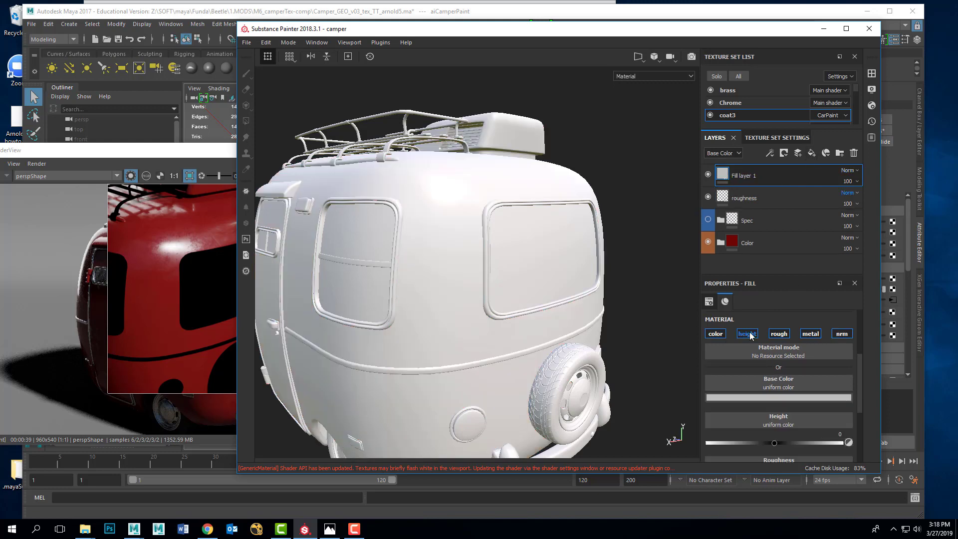
pyautogui.click(716, 334)
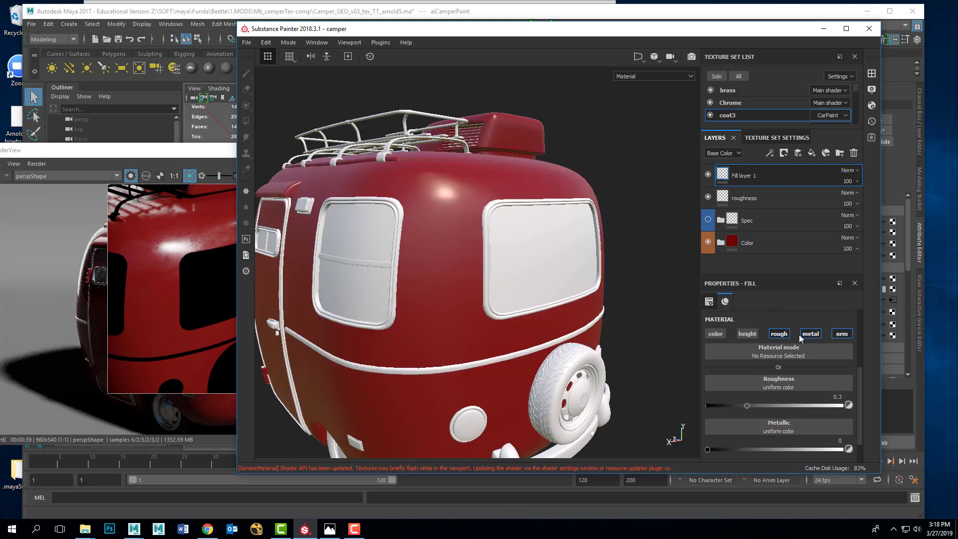
pyautogui.click(816, 334)
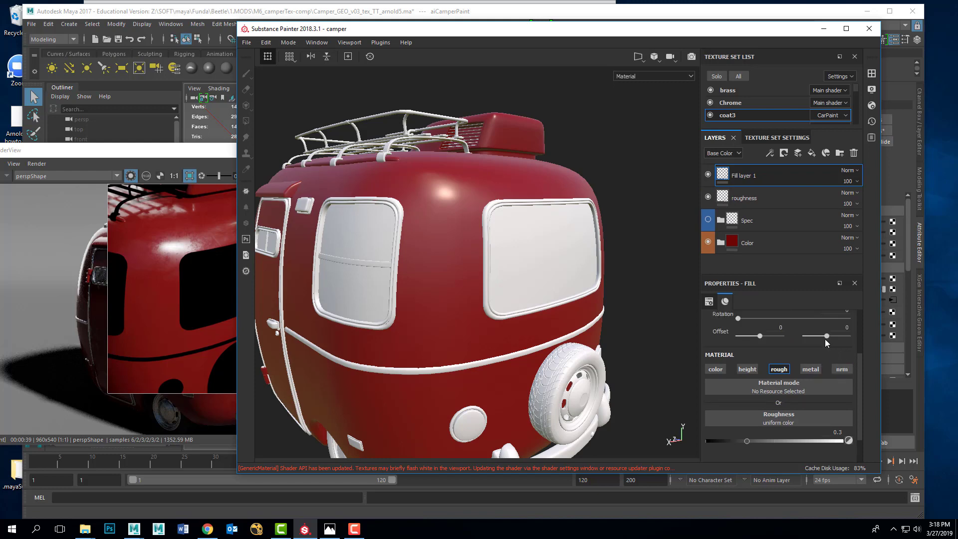
pyautogui.scroll(-1, 820, 402)
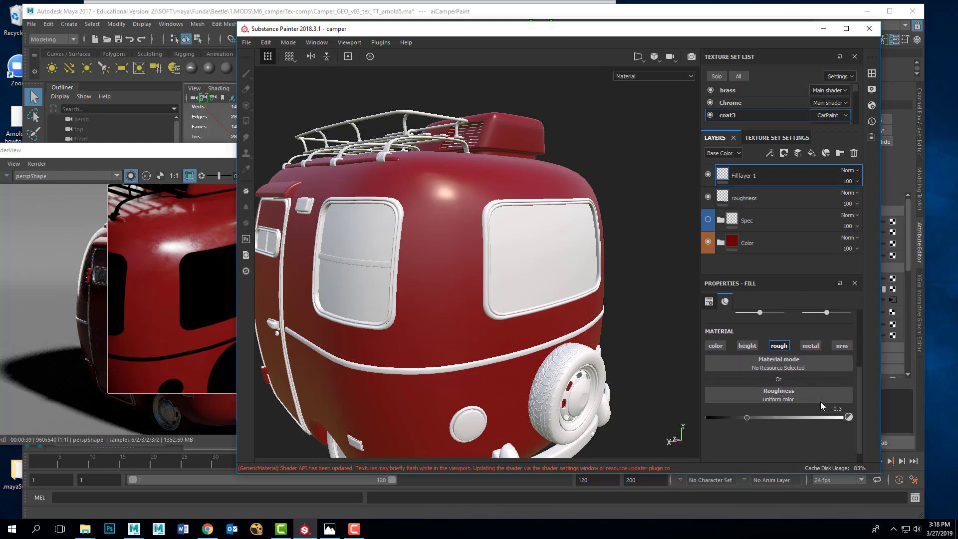
pyautogui.moveTo(750, 418); pyautogui.dragTo(724, 418)
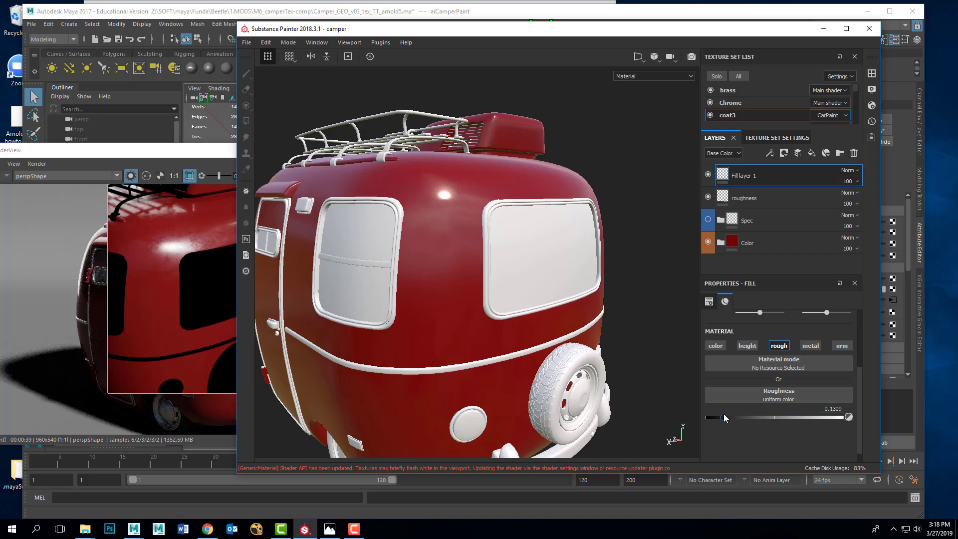
pyautogui.moveTo(719, 417); pyautogui.dragTo(714, 418)
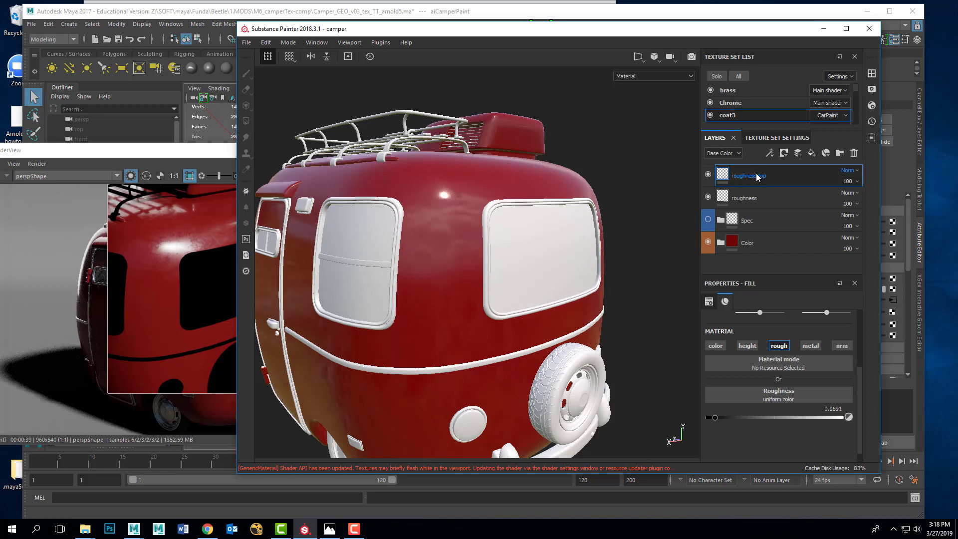
pyautogui.click(784, 154)
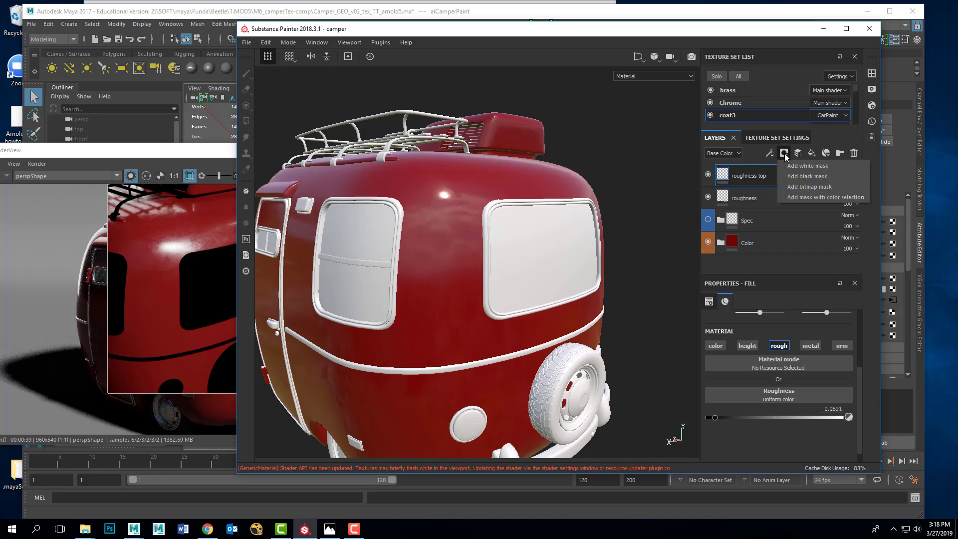
# Give roughness top a black mask with a Fill effect using Grunge_01 as its grayscale
pyautogui.click(794, 175)
pyautogui.click(771, 153)
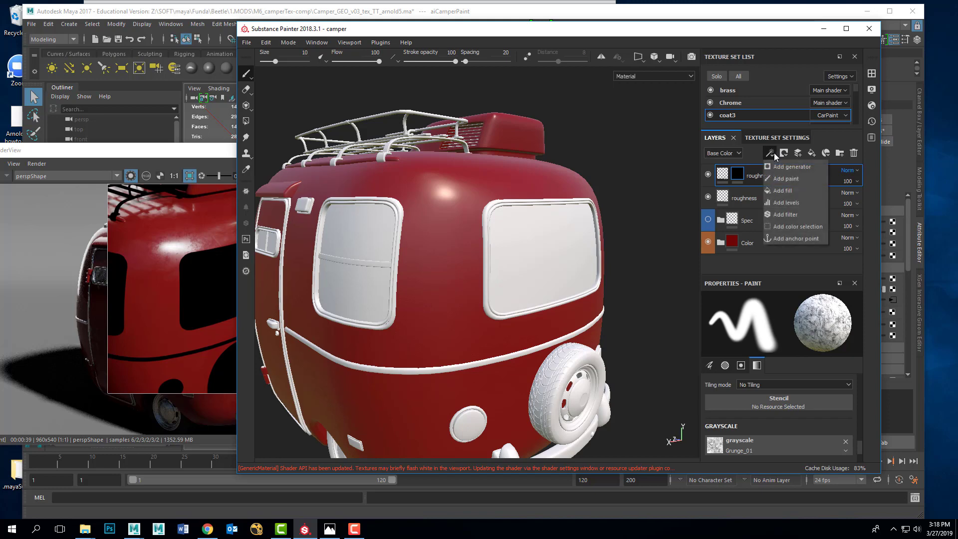
pyautogui.click(780, 190)
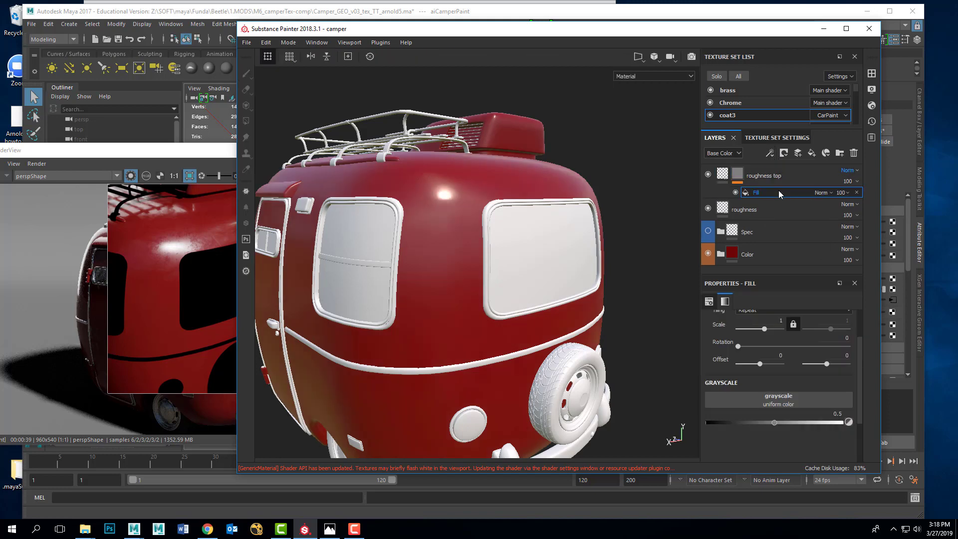
pyautogui.click(872, 75)
pyautogui.moveTo(774, 77); pyautogui.dragTo(535, 109)
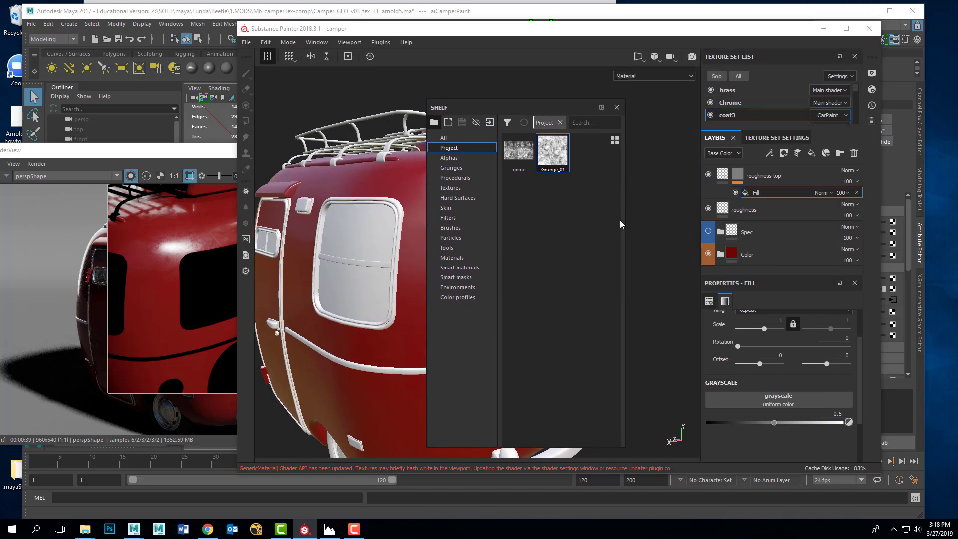
pyautogui.moveTo(554, 155); pyautogui.dragTo(744, 409)
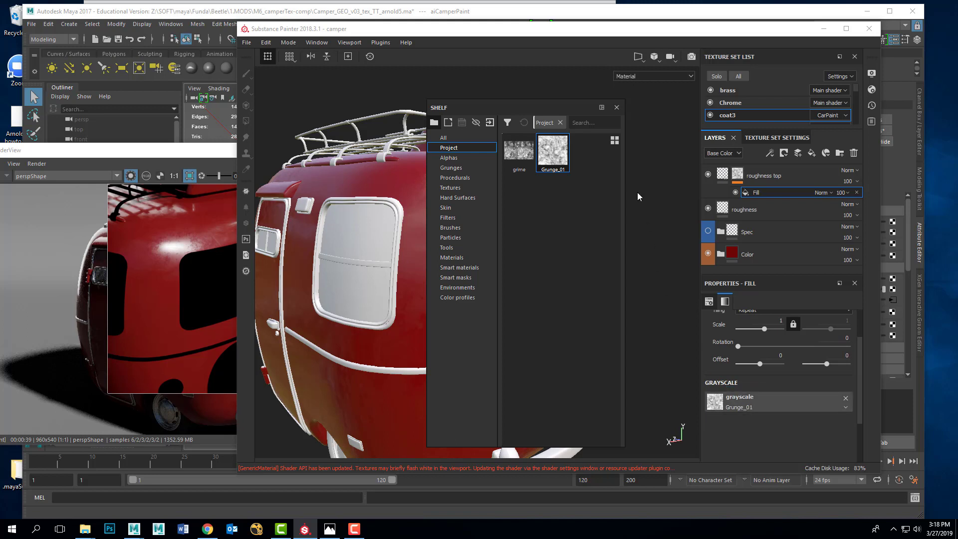
pyautogui.click(616, 107)
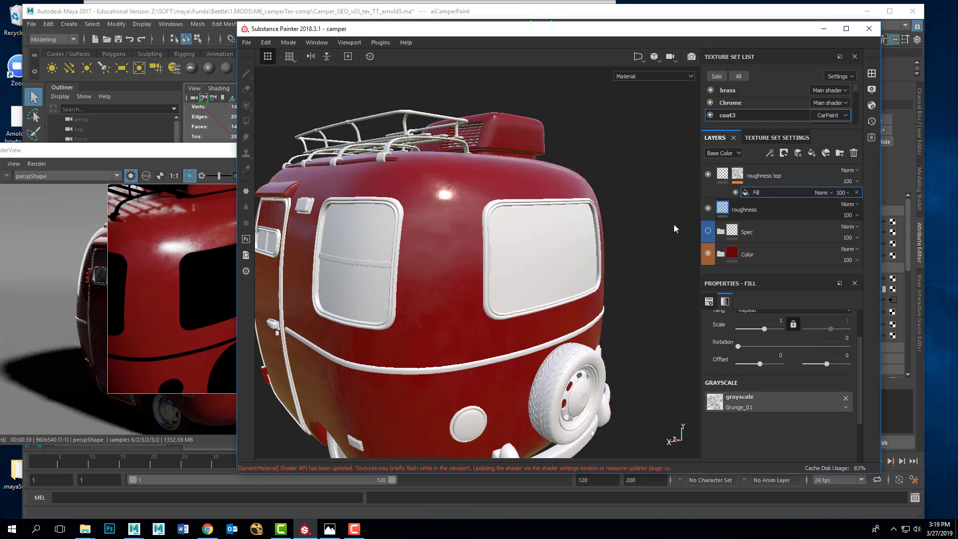
pyautogui.moveTo(464, 245)
pyautogui.keyDown('alt'); pyautogui.mouseDown()
pyautogui.moveTo(459, 259)
pyautogui.moveTo(453, 251)
pyautogui.mouseUp(); pyautogui.keyUp('alt')
# Lower the roughness top layer's Roughness to 0.0436
pyautogui.click(722, 173)
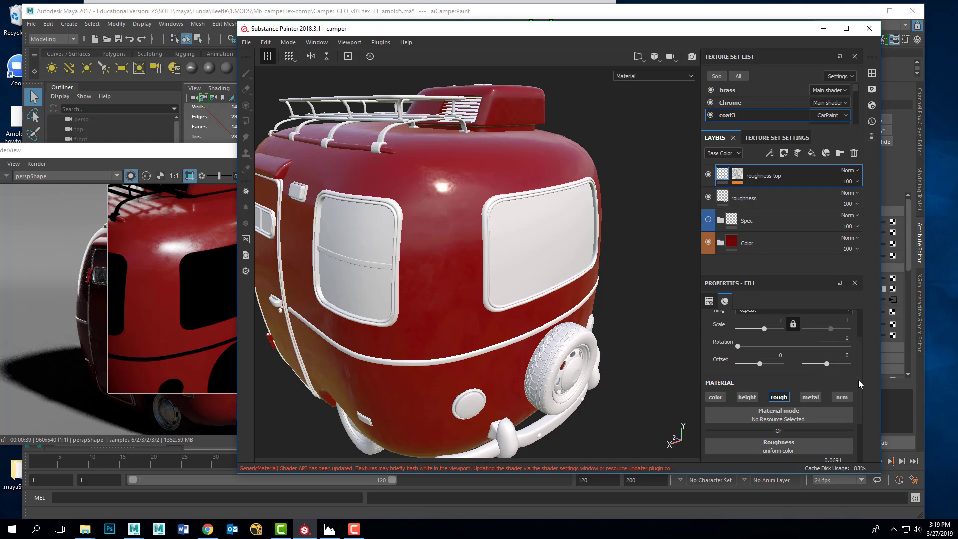
pyautogui.scroll(-2, 859, 383)
pyautogui.moveTo(716, 407); pyautogui.dragTo(711, 408)
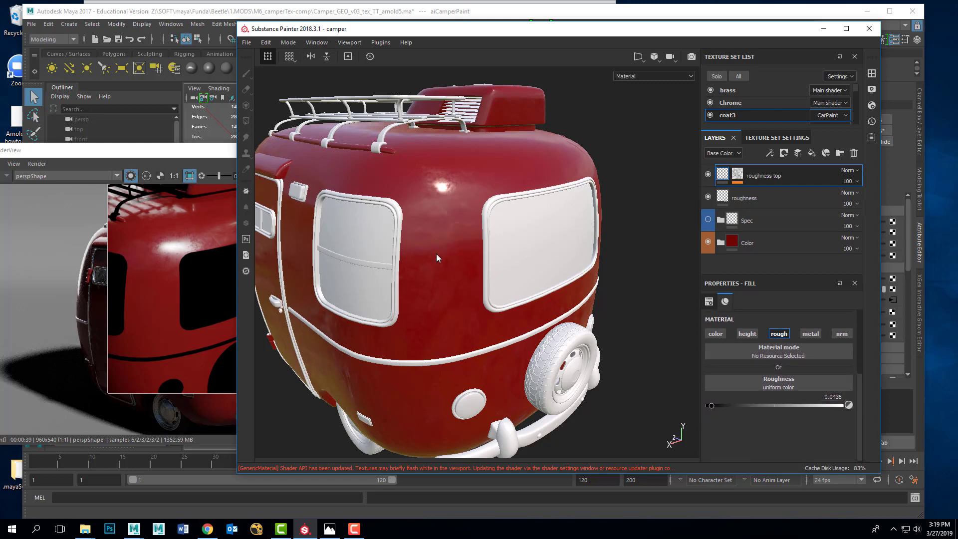
pyautogui.keyDown('alt'); pyautogui.moveTo(445, 260); pyautogui.dragTo(448, 241); pyautogui.keyUp('alt')
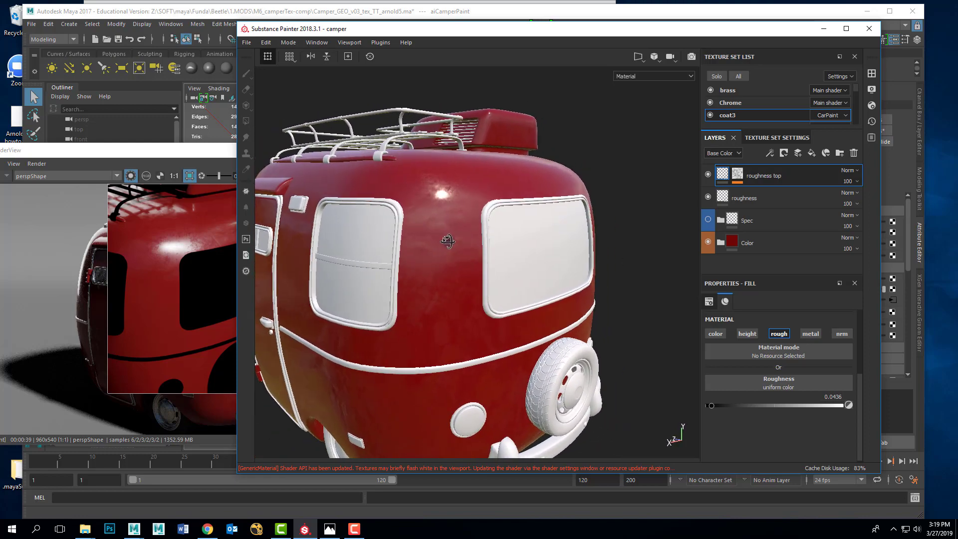
# Preview the Grunge_01 texture in Maya's render, then return to Substance Painter
pyautogui.click(217, 161)
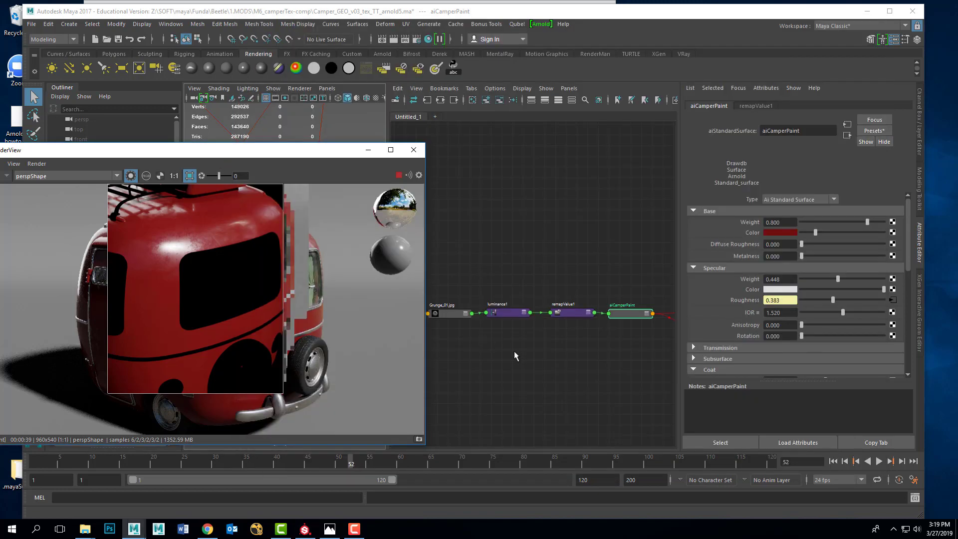
pyautogui.click(443, 312)
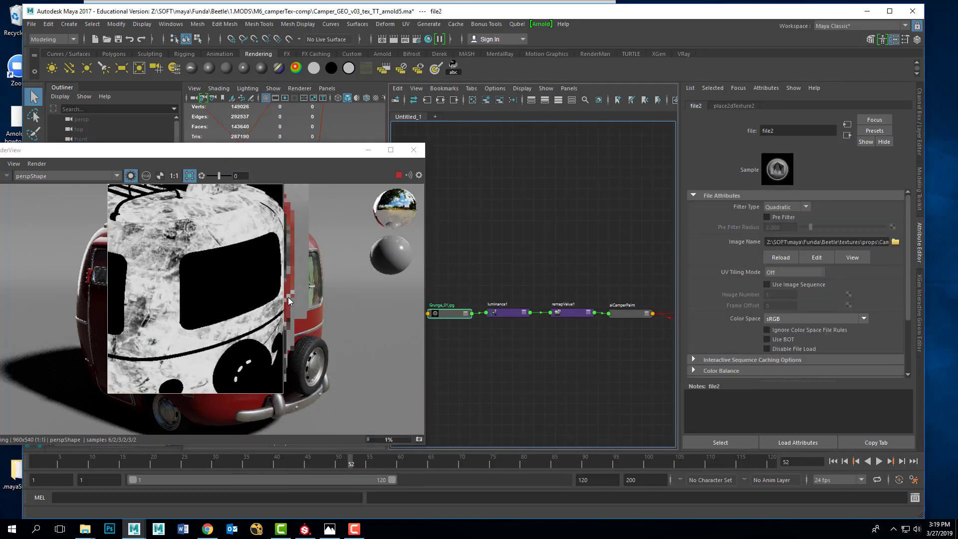
pyautogui.click(304, 529)
pyautogui.click(708, 220)
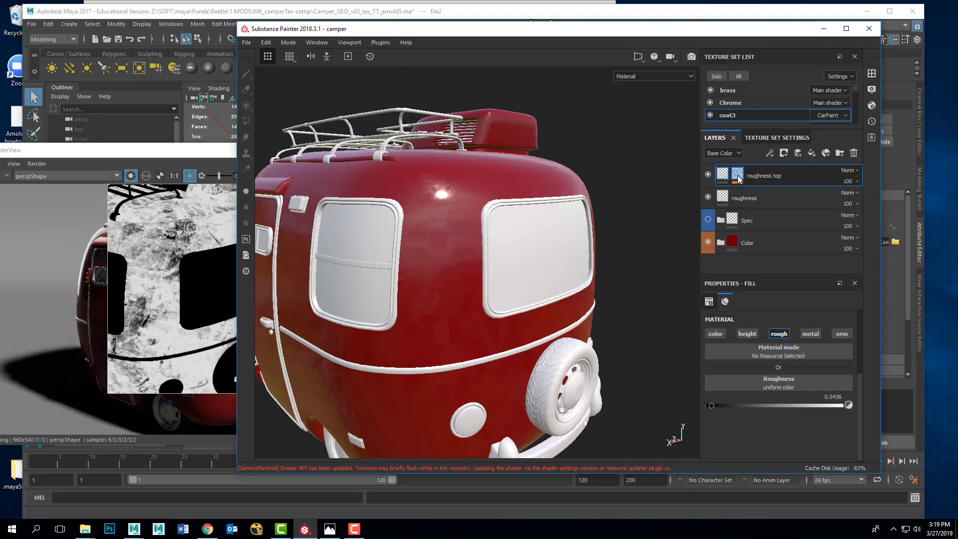
pyautogui.click(739, 179)
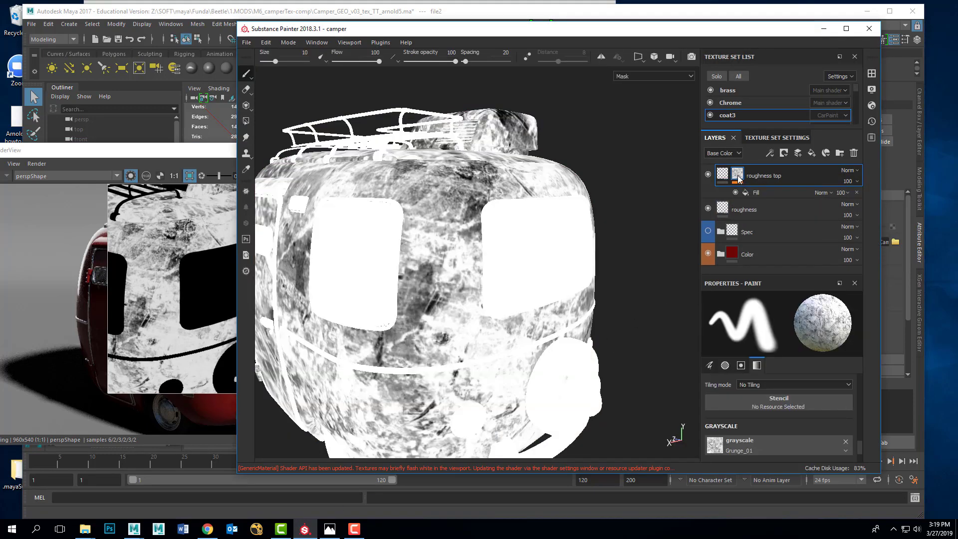
pyautogui.moveTo(481, 271)
pyautogui.keyDown('alt'); pyautogui.mouseDown()
pyautogui.moveTo(474, 306)
pyautogui.moveTo(475, 295)
pyautogui.mouseUp(); pyautogui.keyUp('alt')
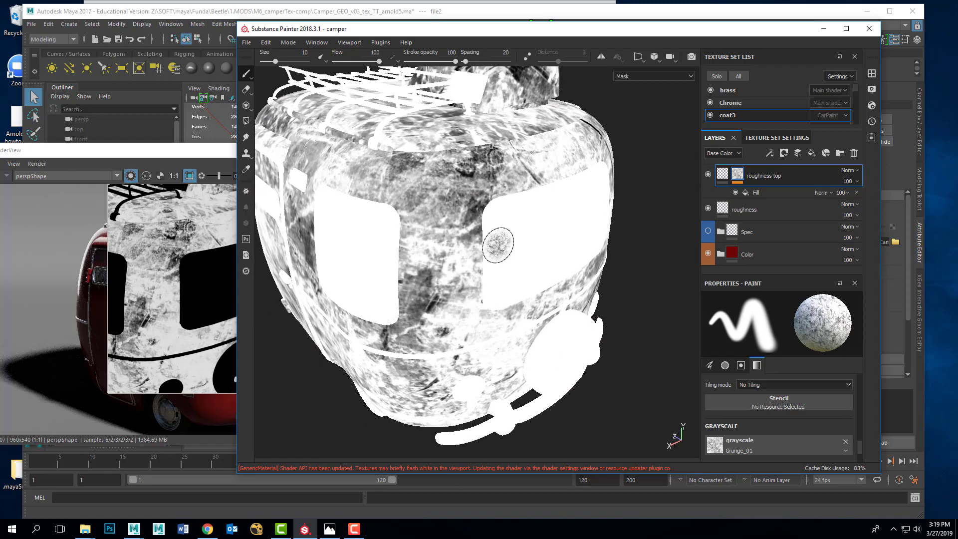
pyautogui.press('m')
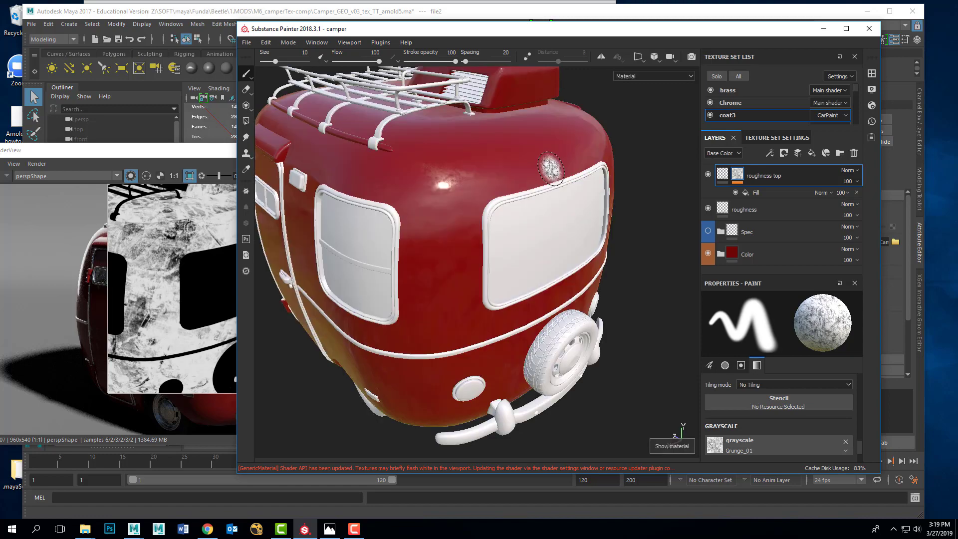
pyautogui.moveTo(513, 177)
pyautogui.keyDown('alt'); pyautogui.mouseDown()
pyautogui.moveTo(513, 192)
pyautogui.moveTo(521, 187)
pyautogui.mouseUp(); pyautogui.keyUp('alt')
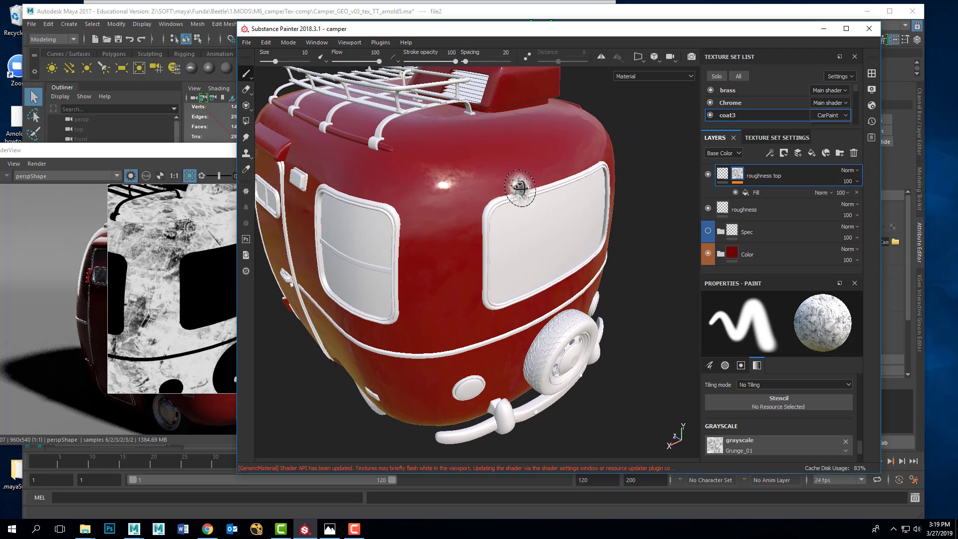
pyautogui.click(185, 152)
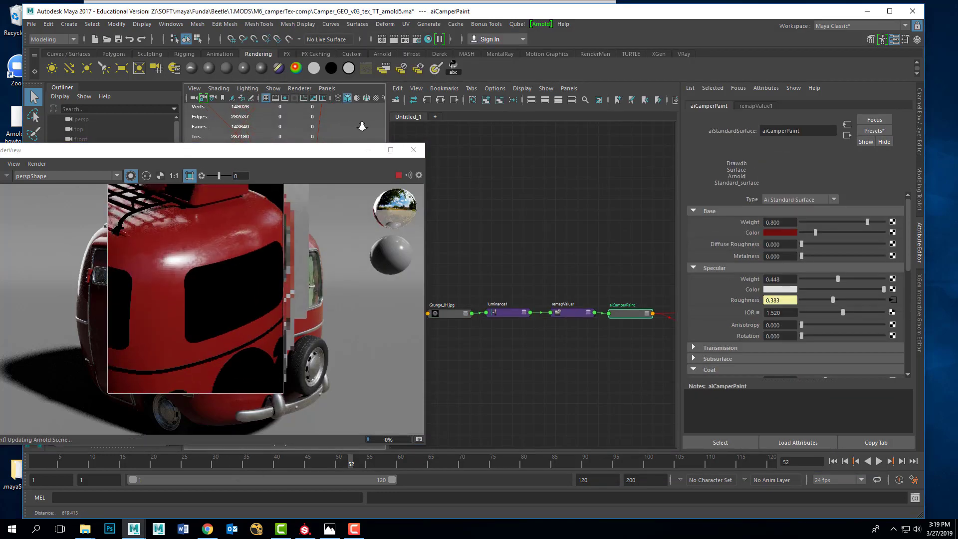
pyautogui.keyDown('alt'); pyautogui.moveTo(362, 127); pyautogui.dragTo(359, 130); pyautogui.keyUp('alt')
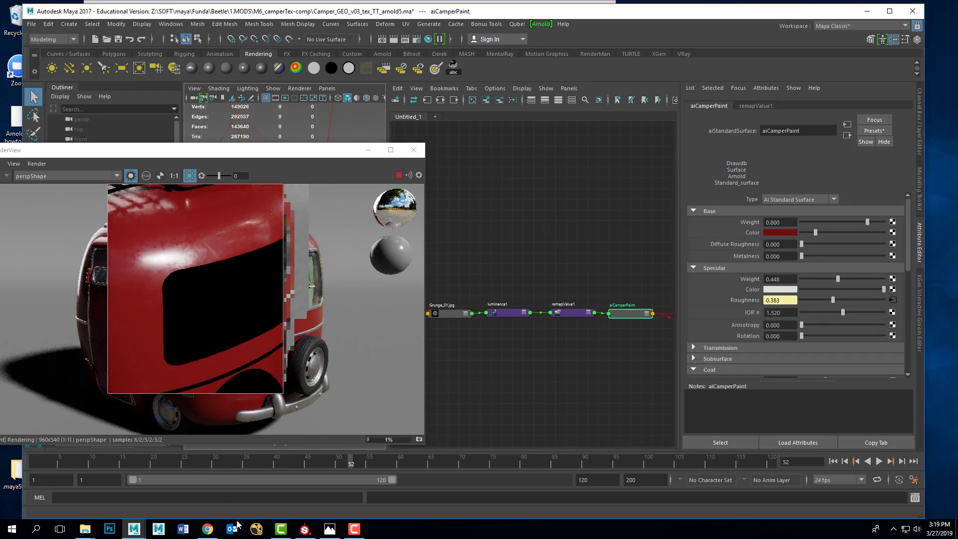
# Orbit to the camper's front and open the roughness top mask's context menu for Export mask to file
pyautogui.click(304, 530)
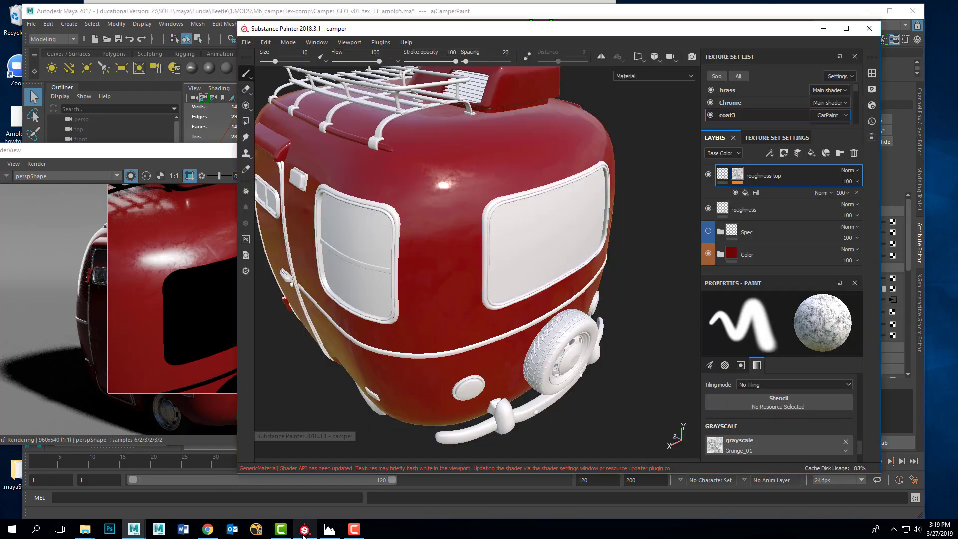
pyautogui.moveTo(473, 294)
pyautogui.keyDown('alt'); pyautogui.mouseDown()
pyautogui.moveTo(425, 286)
pyautogui.moveTo(514, 289)
pyautogui.mouseUp(); pyautogui.keyUp('alt')
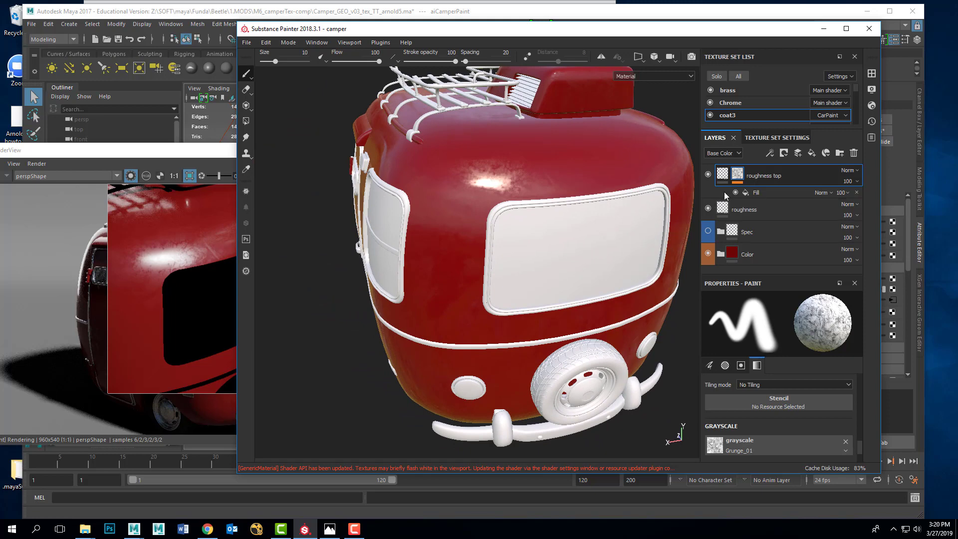
pyautogui.rightClick(739, 177)
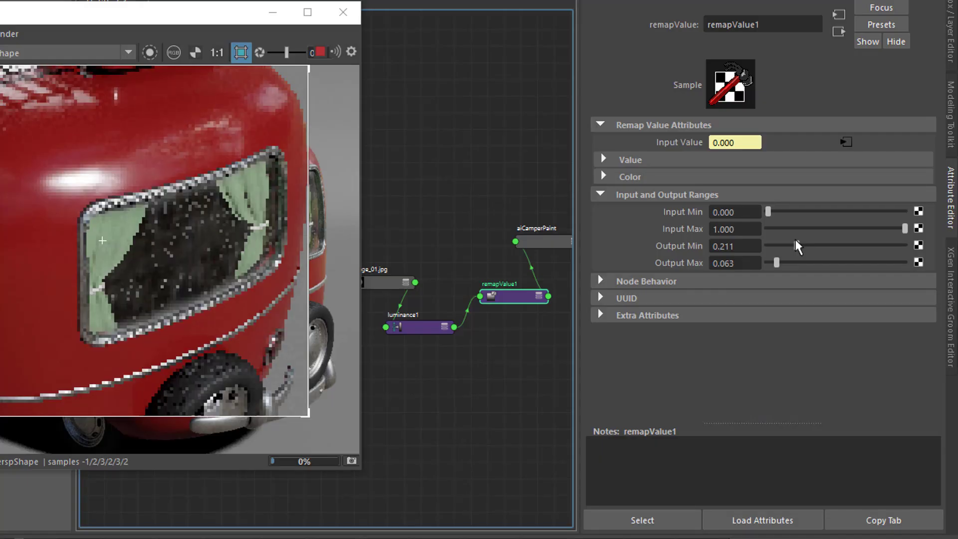
# Set remapValue1's Output Min to 0.240 and Output Max to 0.097
pyautogui.moveTo(793, 240)
pyautogui.mouseDown()
pyautogui.moveTo(775, 241)
pyautogui.moveTo(848, 263)
pyautogui.moveTo(796, 255)
pyautogui.mouseUp()
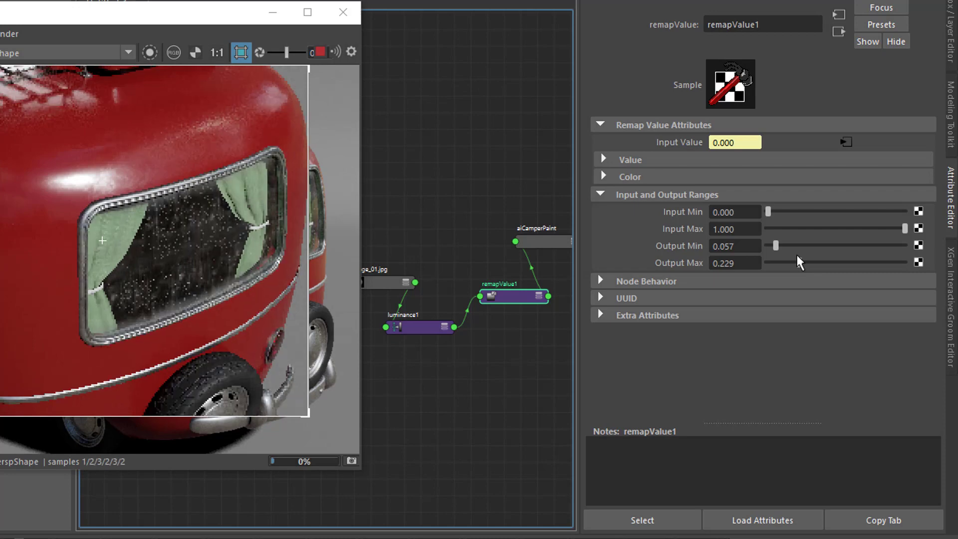